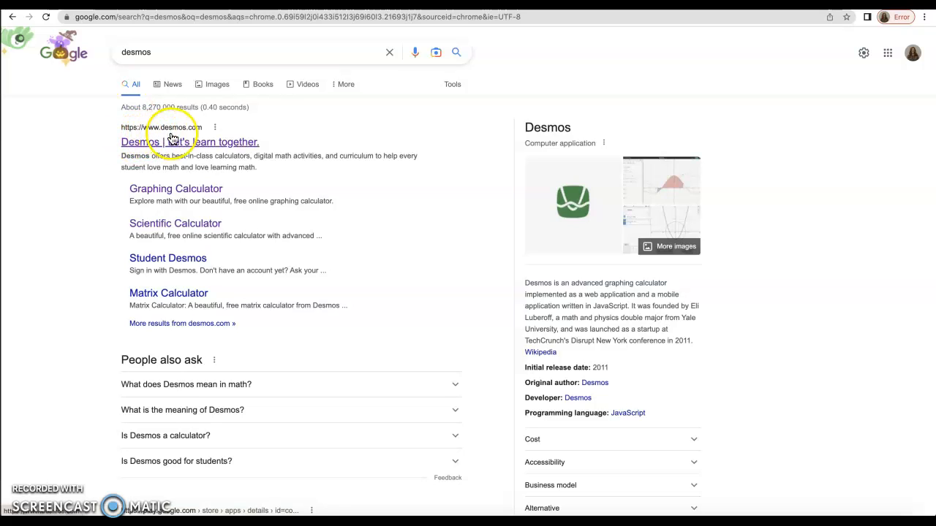
# Step: Go from the search result to Desmos and launch the Graphing Calculator from the Math Tools menu
pyautogui.click(128, 142)
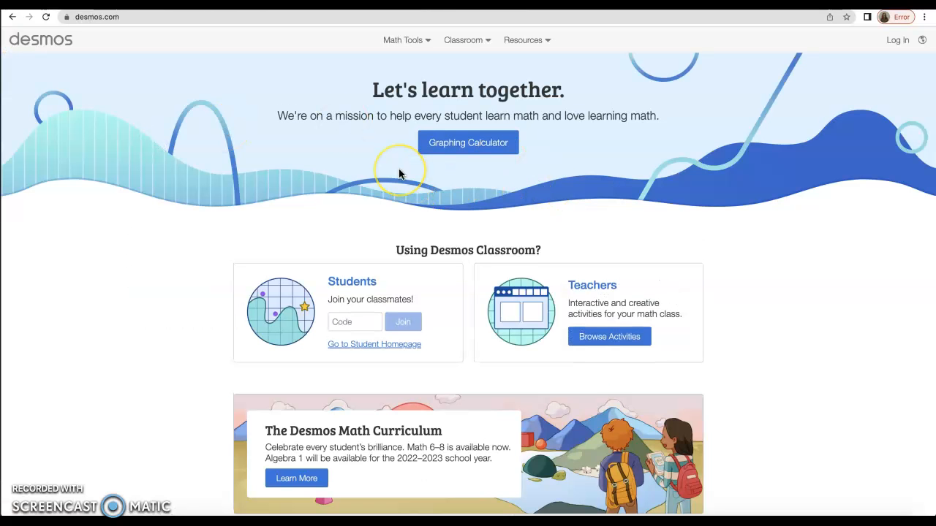
pyautogui.click(425, 42)
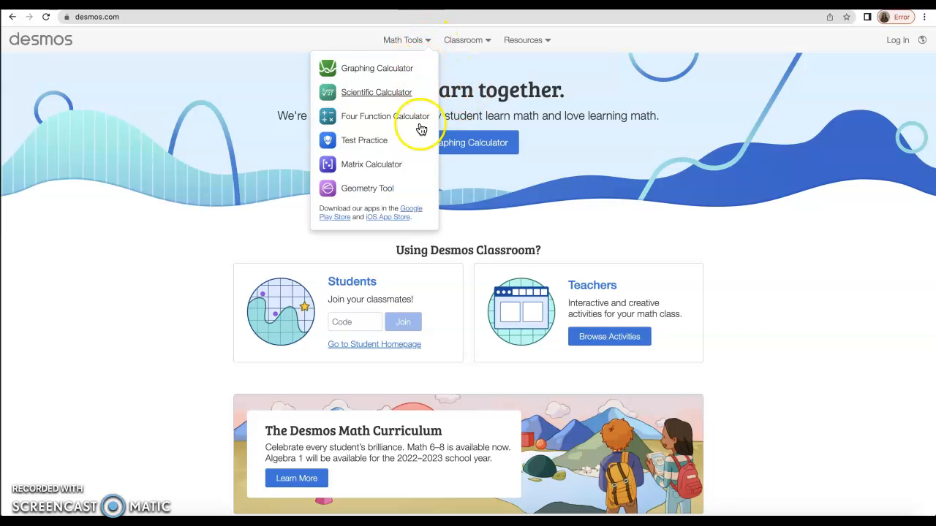
pyautogui.click(377, 72)
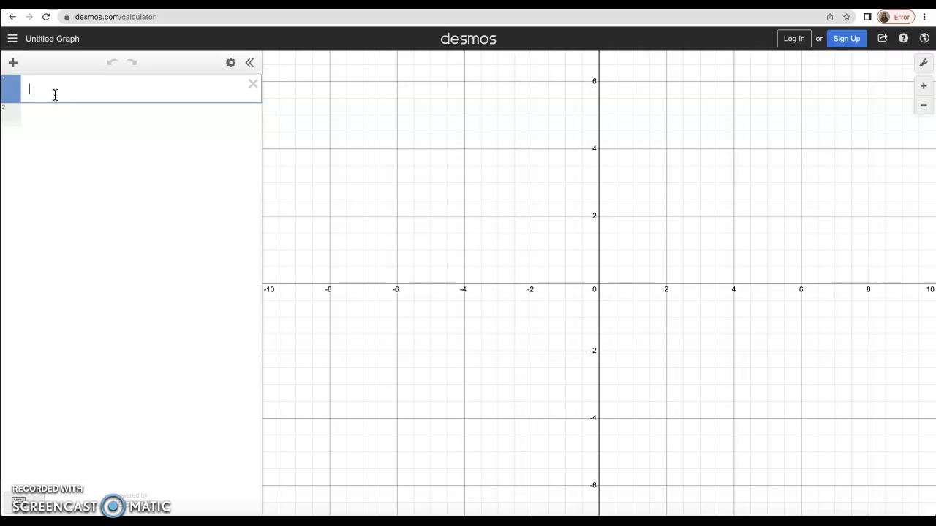
# Step: Plot the line y=5x+2 in the first expression and pan the graph to frame it
pyautogui.write('y=5x+2')
pyautogui.click(703, 189)
pyautogui.moveTo(704, 190); pyautogui.dragTo(706, 209)
pyautogui.moveTo(649, 261); pyautogui.dragTo(644, 334)
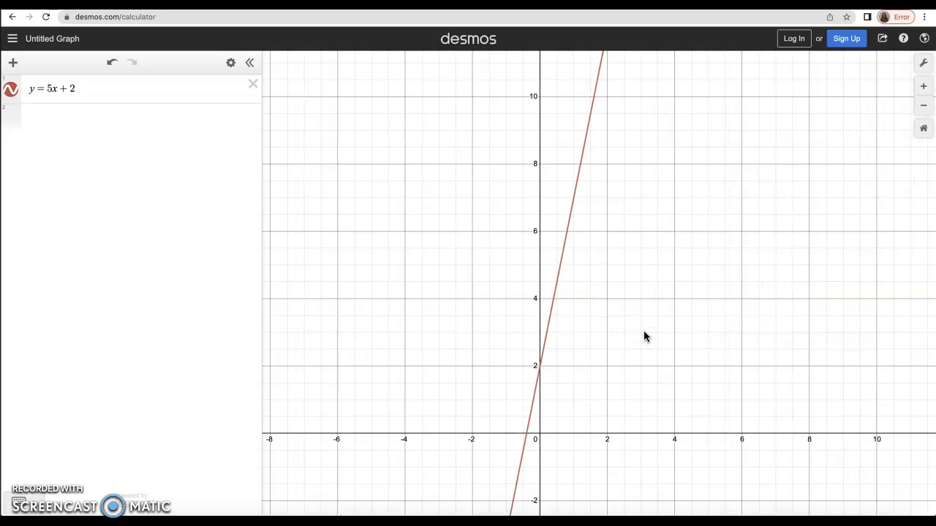
pyautogui.moveTo(644, 334); pyautogui.dragTo(665, 289)
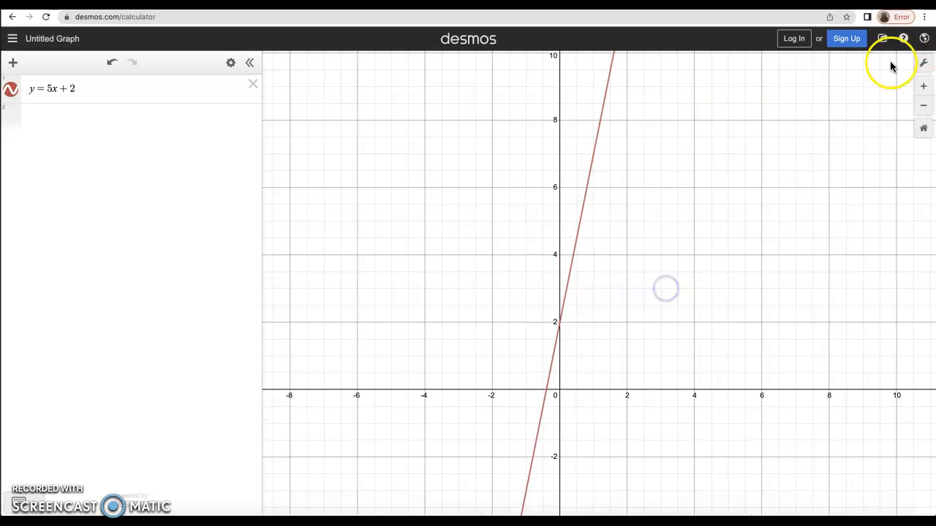
# Step: Zoom and pan to center the view closely on the line's y-intercept at 2
pyautogui.click(924, 109)
pyautogui.click(928, 86)
pyautogui.click(928, 86)
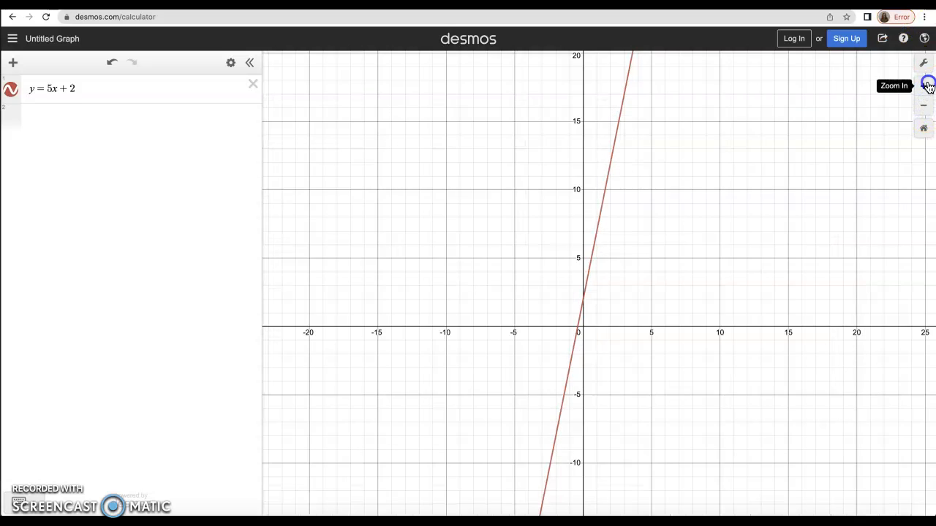
pyautogui.click(928, 86)
pyautogui.scroll(-4, 699, 194)
pyautogui.scroll(-6, 700, 194)
pyautogui.scroll(8, 699, 195)
pyautogui.scroll(-5, 700, 194)
pyautogui.scroll(2, 700, 195)
pyautogui.scroll(3, 700, 198)
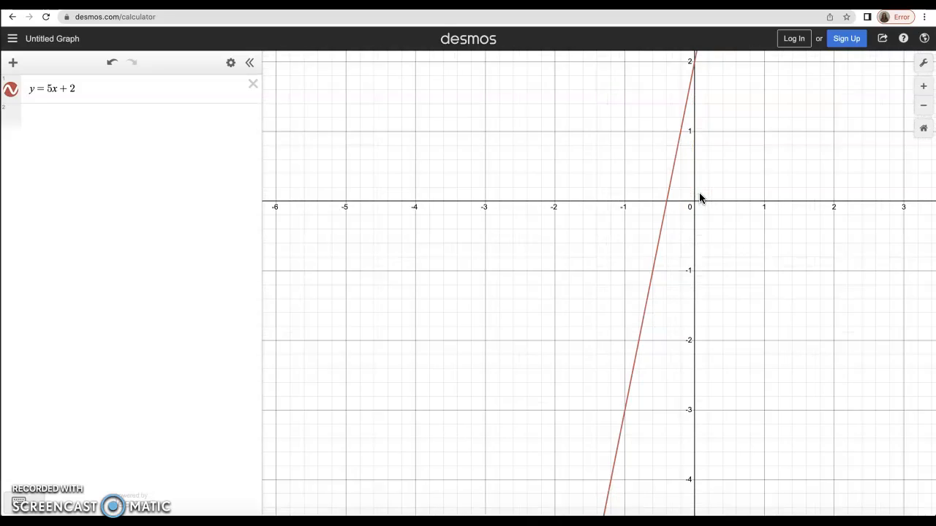
pyautogui.scroll(-2, 700, 198)
pyautogui.moveTo(746, 142); pyautogui.dragTo(657, 259)
pyautogui.scroll(5, 656, 260)
pyautogui.scroll(-1, 656, 262)
pyautogui.moveTo(622, 292); pyautogui.dragTo(659, 290)
# Step: Change the line to y=-5x+2 and add an empty expression row below it
pyautogui.click(95, 90)
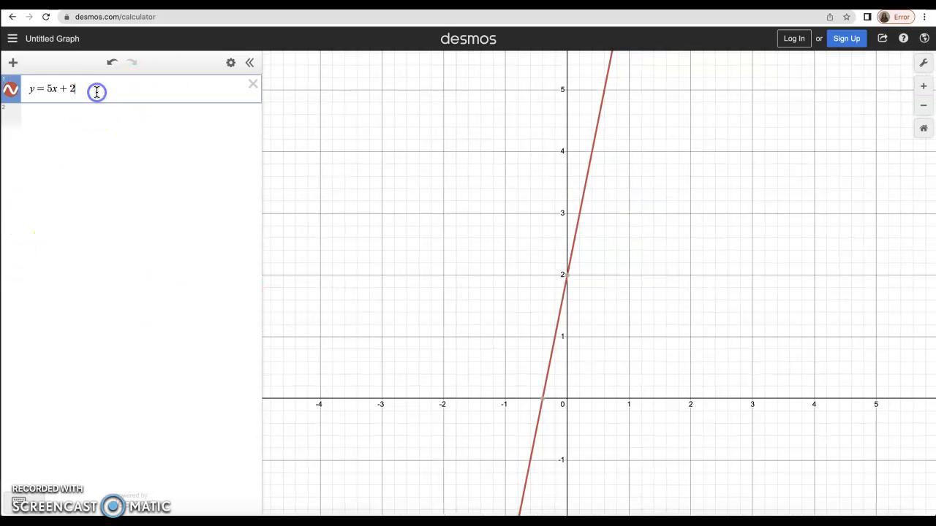
pyautogui.click(47, 89)
pyautogui.write('-')
pyautogui.click(87, 87)
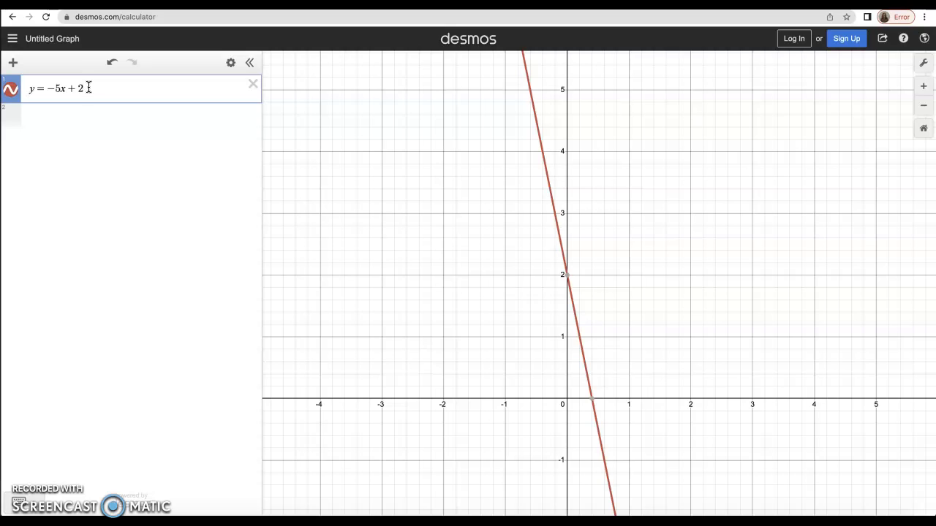
pyautogui.press('Return')
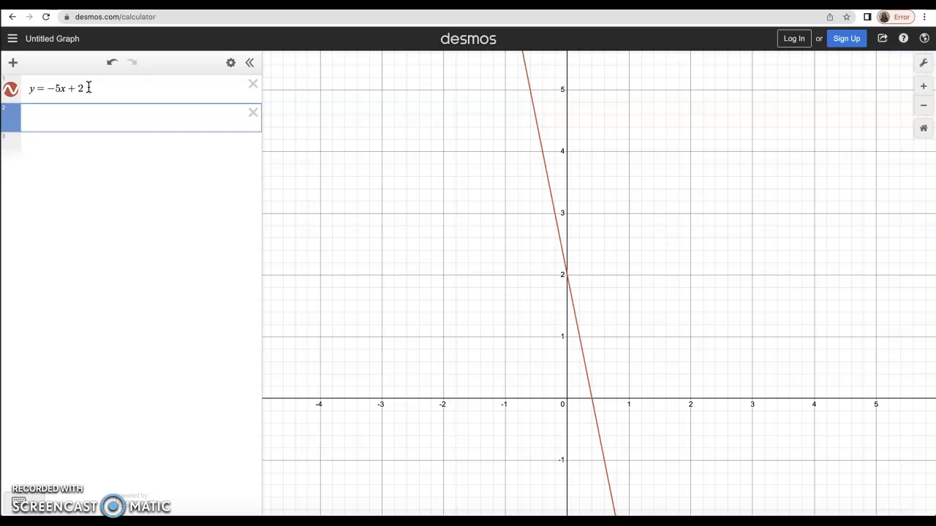
# Step: Enter y=x^2 in the second expression row, placing the cursor after x²
pyautogui.write('y=')
pyautogui.write('x')
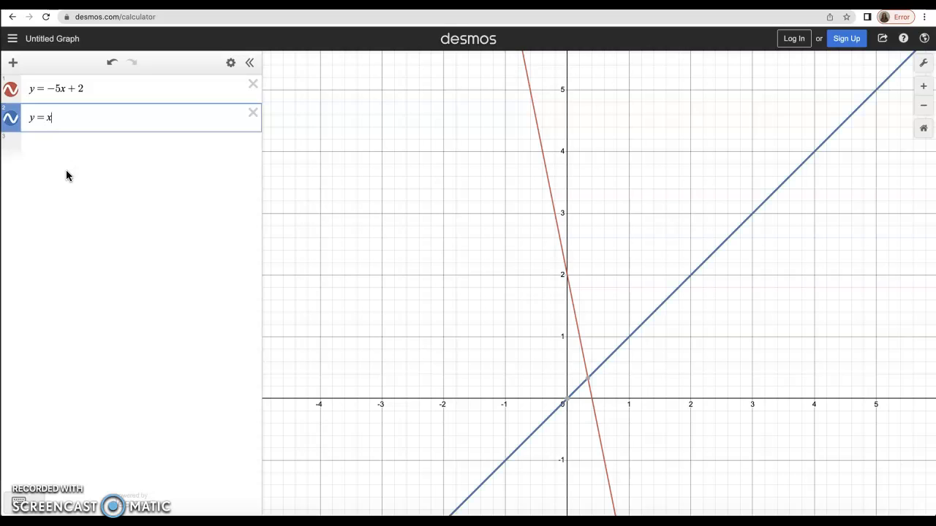
pyautogui.write('^2')
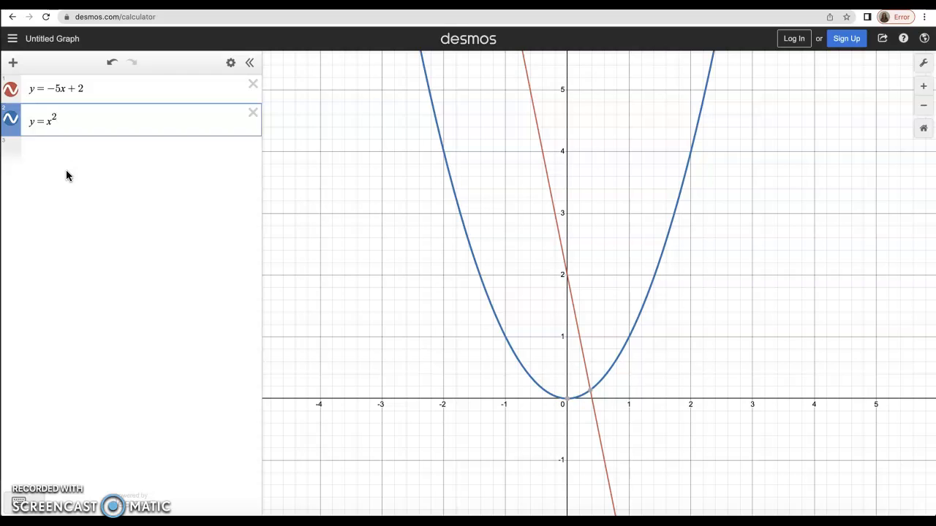
pyautogui.click(66, 123)
# Step: Extend the second expression to the parabola y=x²−5x+2
pyautogui.write('-')
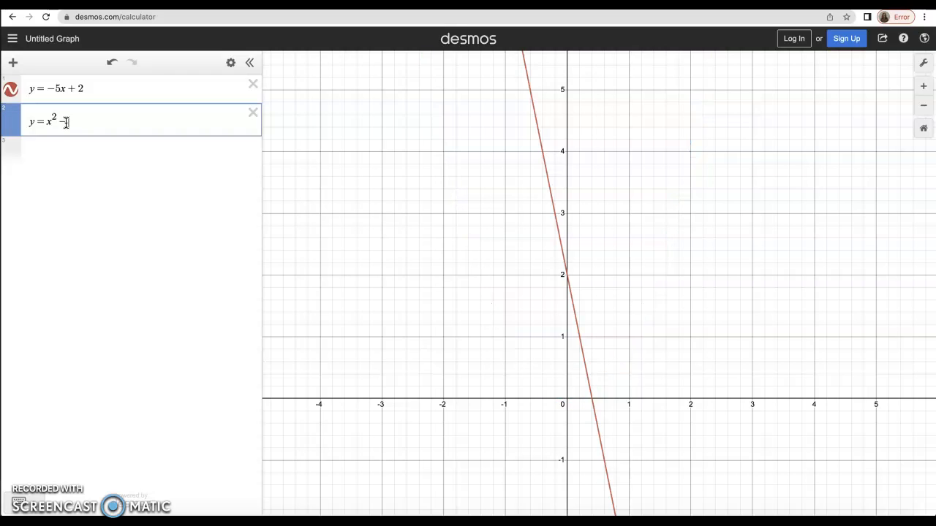
pyautogui.write('5x')
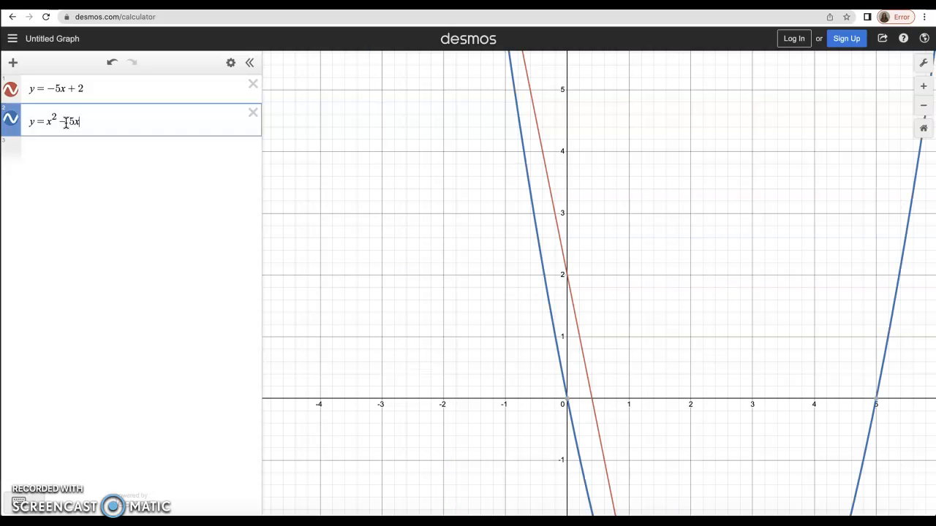
pyautogui.write('+2')
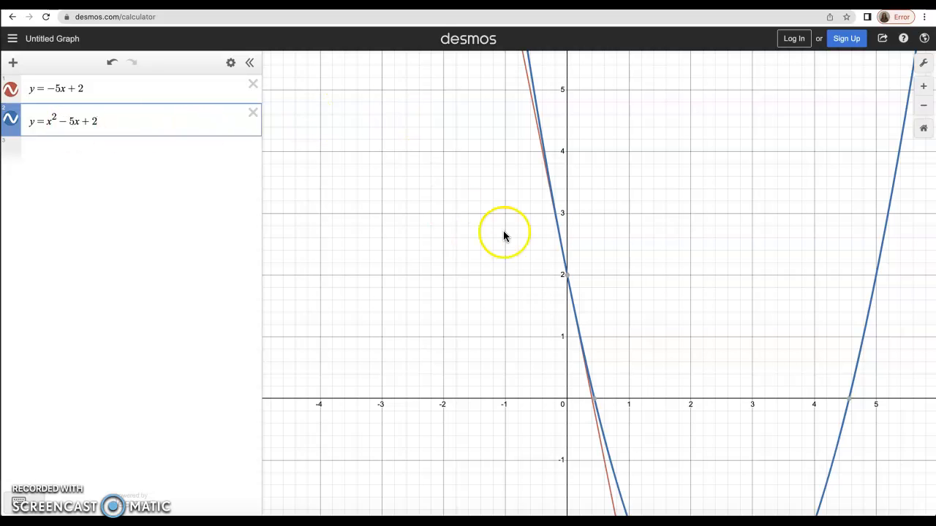
pyautogui.scroll(-5, 504, 236)
pyautogui.scroll(6, 568, 154)
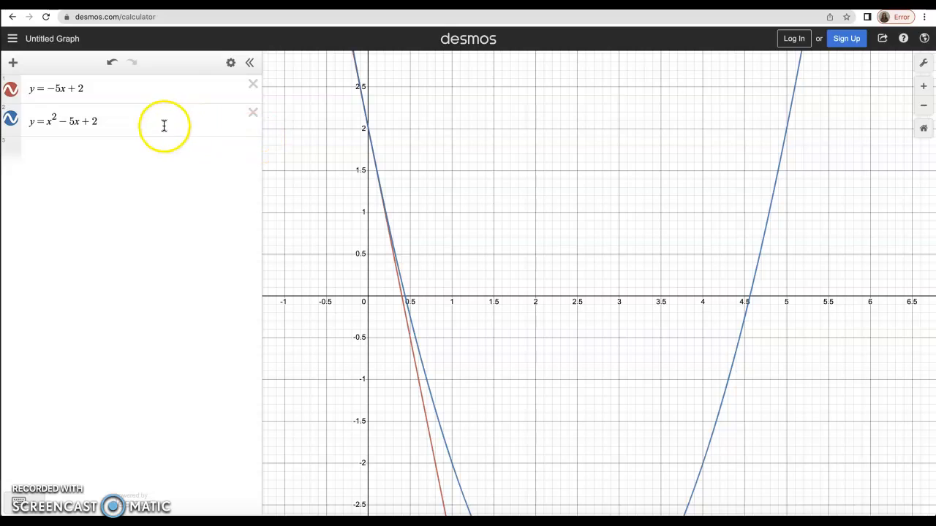
# Step: Edit the parabola's middle term so it reads y=x²−2x+2
pyautogui.click(68, 122)
pyautogui.press('BackSpace')
pyautogui.write('+')
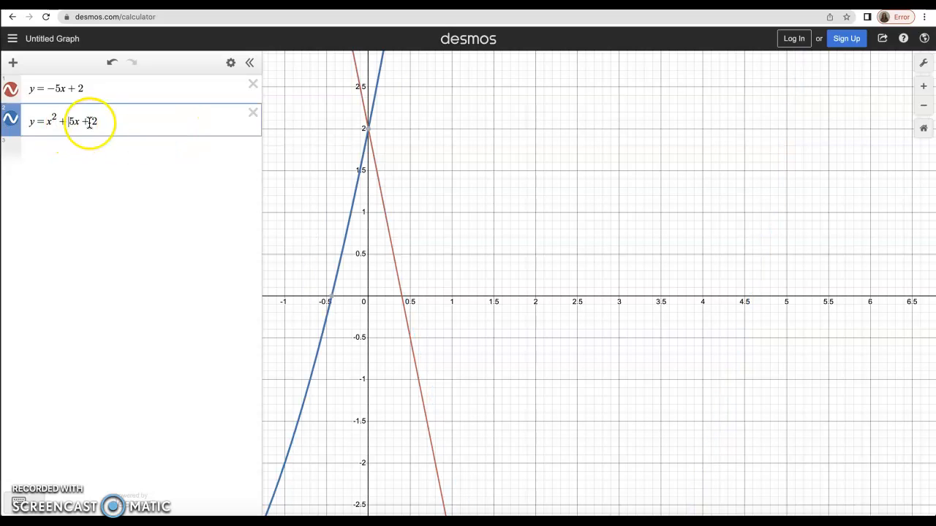
pyautogui.press('BackSpace')
pyautogui.write('-')
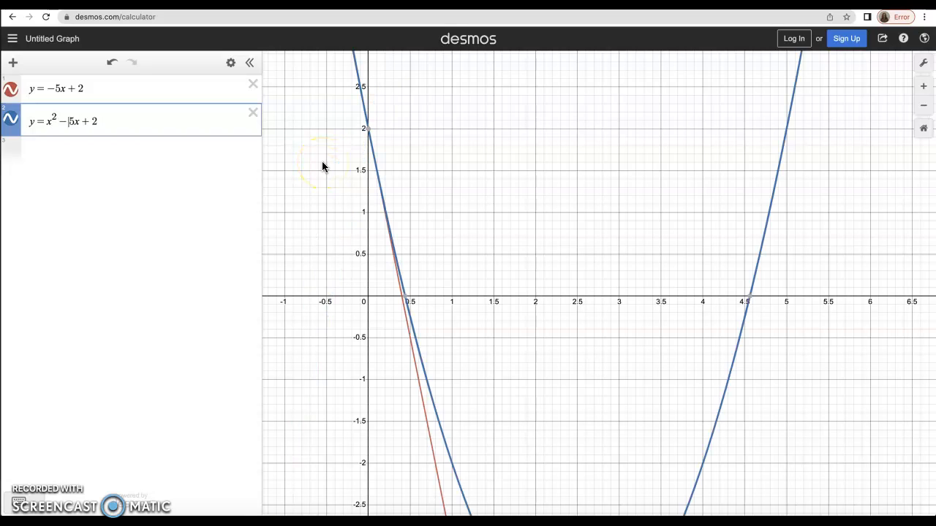
pyautogui.write('1')
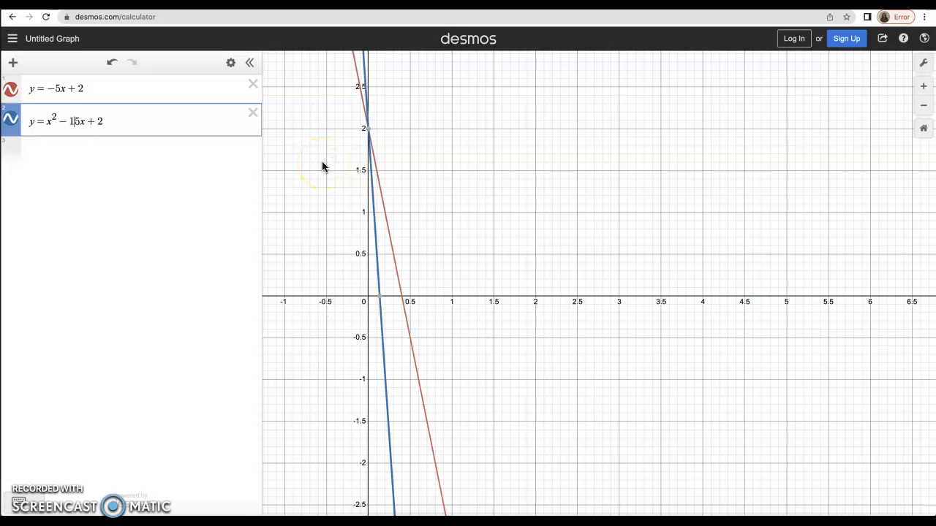
pyautogui.press('BackSpace')
pyautogui.press('Delete')
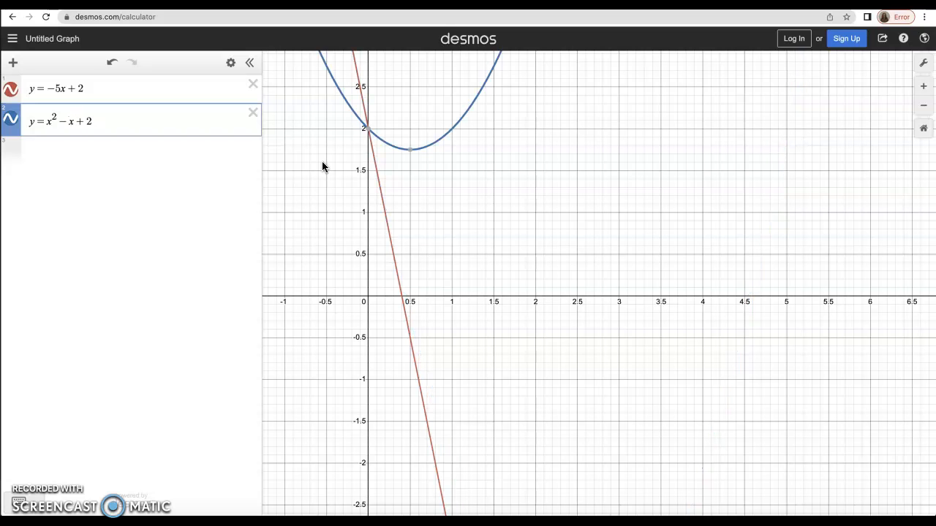
pyautogui.write('2')
pyautogui.click(601, 203)
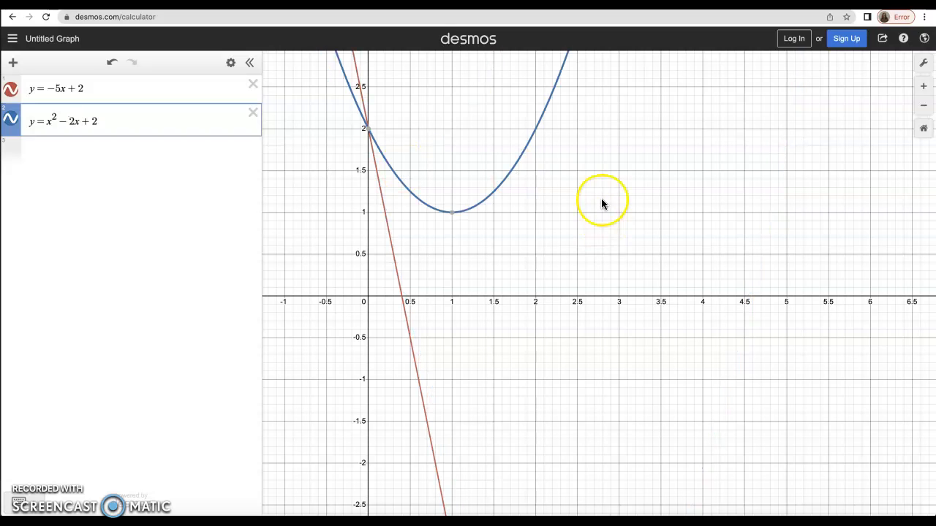
# Step: Center the parabola and line in view and add an empty third expression row
pyautogui.scroll(-6, 646, 343)
pyautogui.scroll(5, 673, 355)
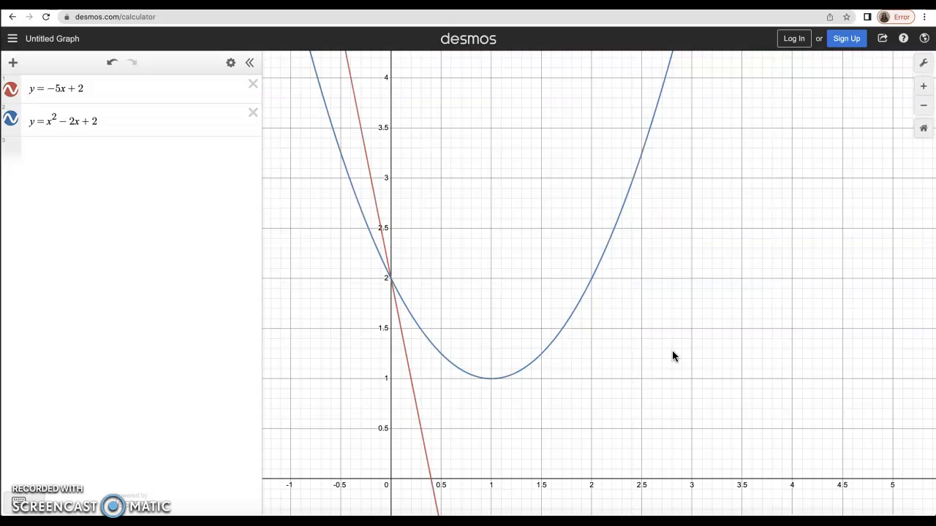
pyautogui.moveTo(673, 355); pyautogui.dragTo(804, 341)
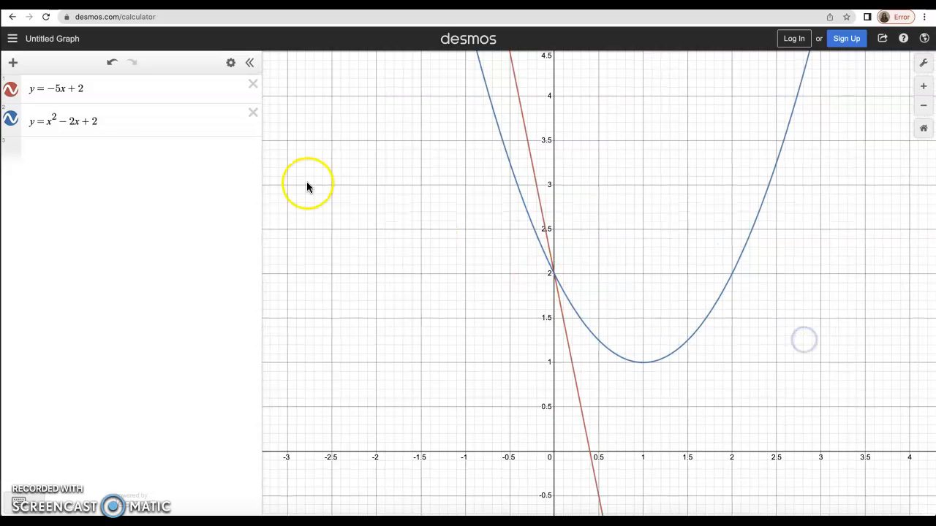
pyautogui.click(118, 122)
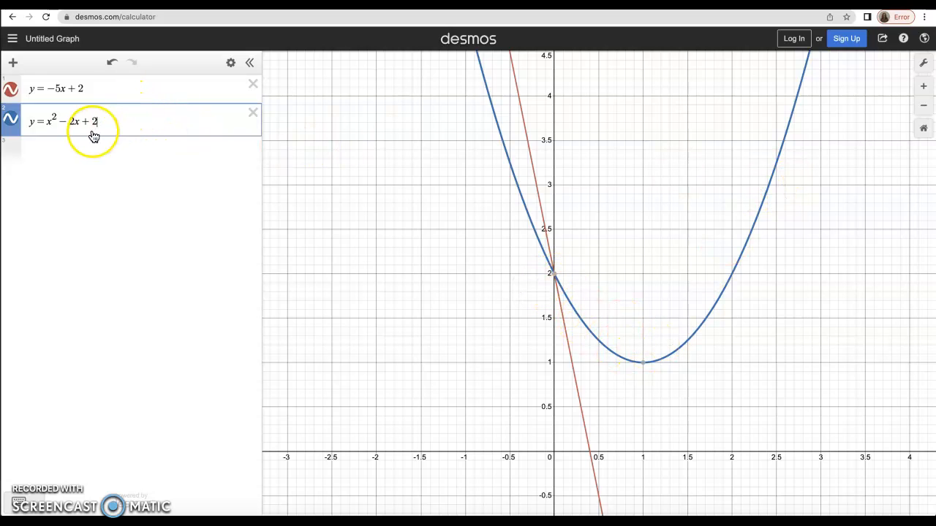
pyautogui.press('Return')
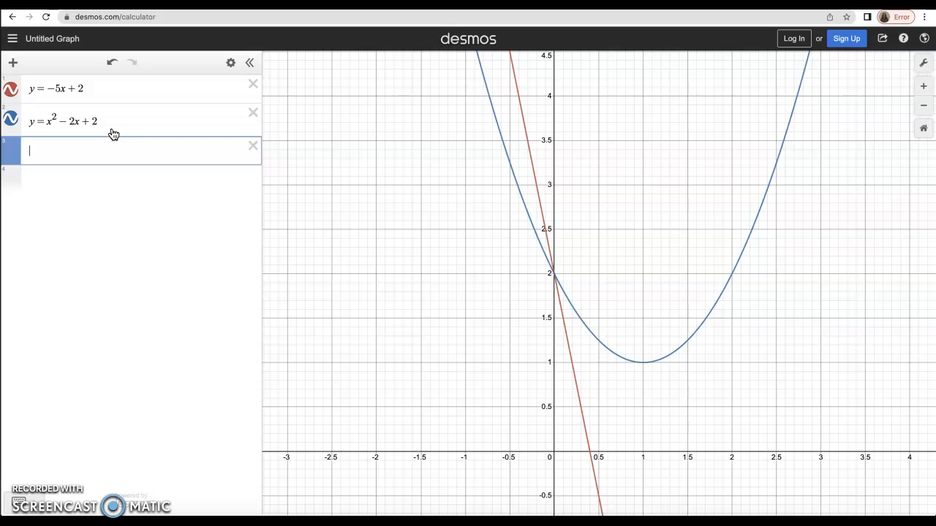
# Step: Type y=x^7+x^3-4 in the third row to plot the green polynomial
pyautogui.write('y = x^')
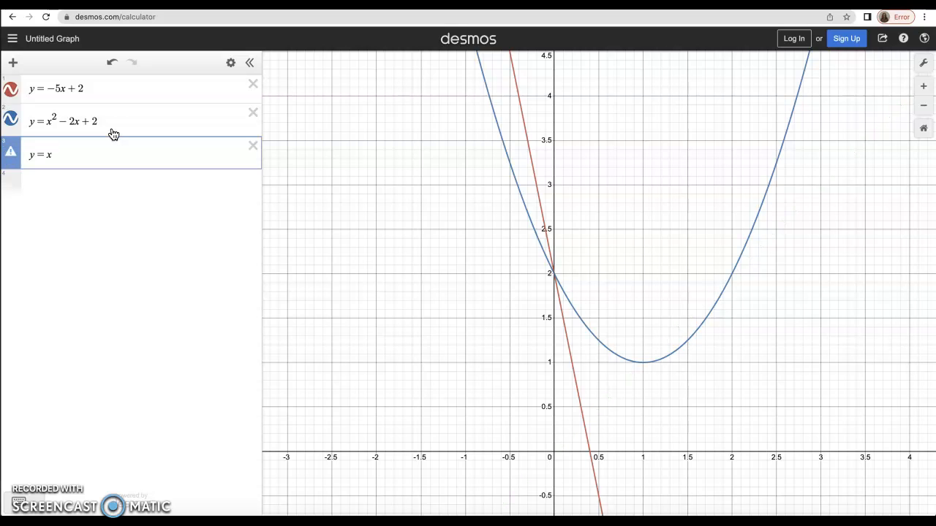
pyautogui.write('7')
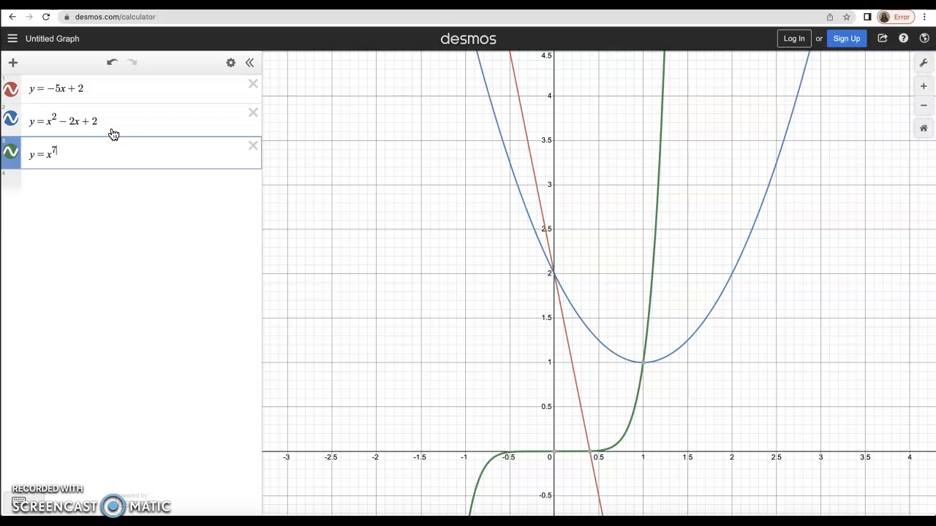
pyautogui.write('+')
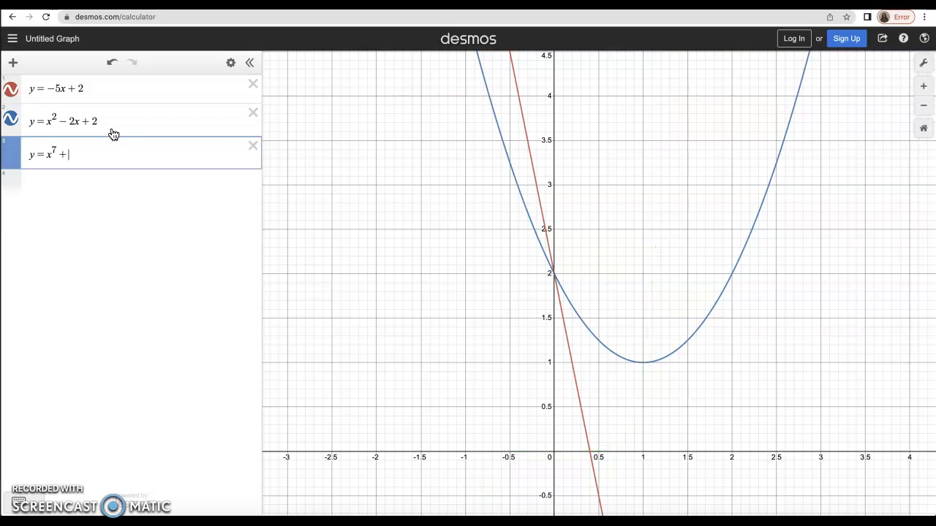
pyautogui.write('x^3')
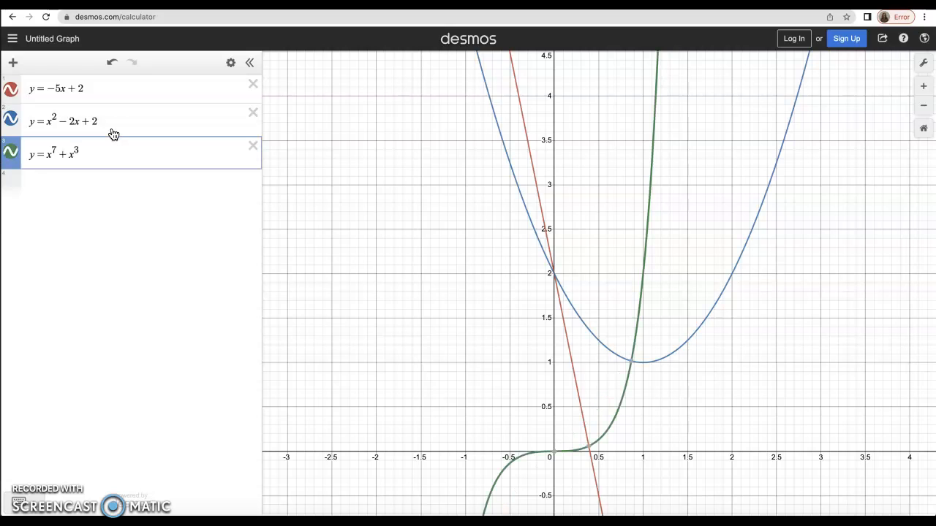
pyautogui.write('-4')
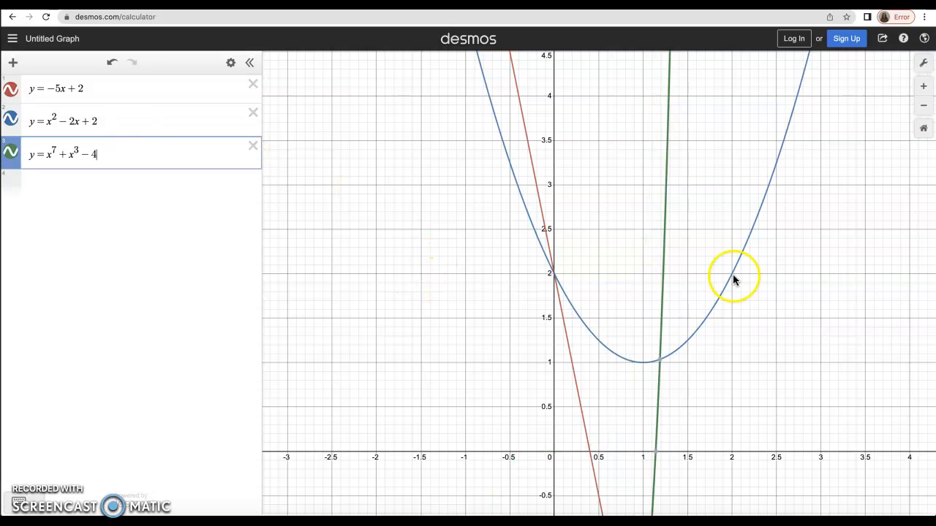
# Step: Append +x^2 to the green curve, giving y=x⁷+x³−4+x², and reframe all three graphs
pyautogui.scroll(-8, 735, 275)
pyautogui.scroll(4, 736, 276)
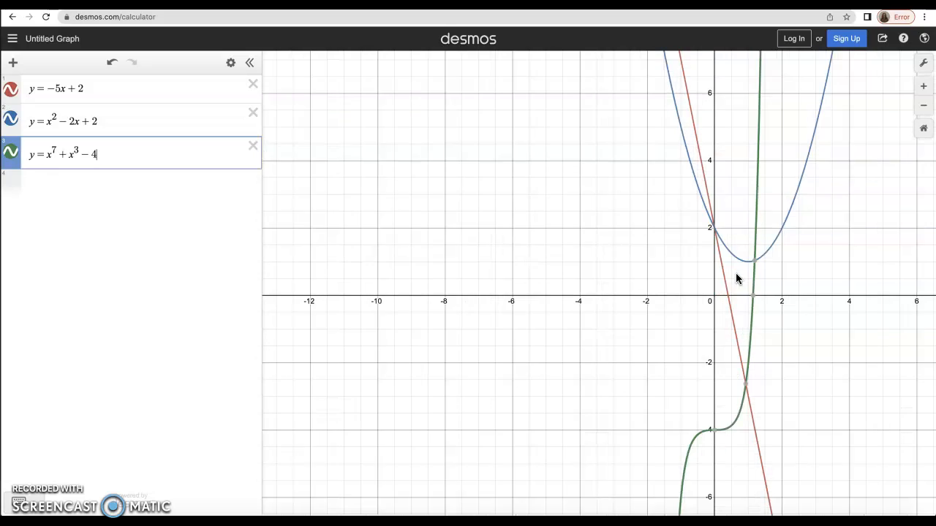
pyautogui.moveTo(860, 257); pyautogui.dragTo(740, 205)
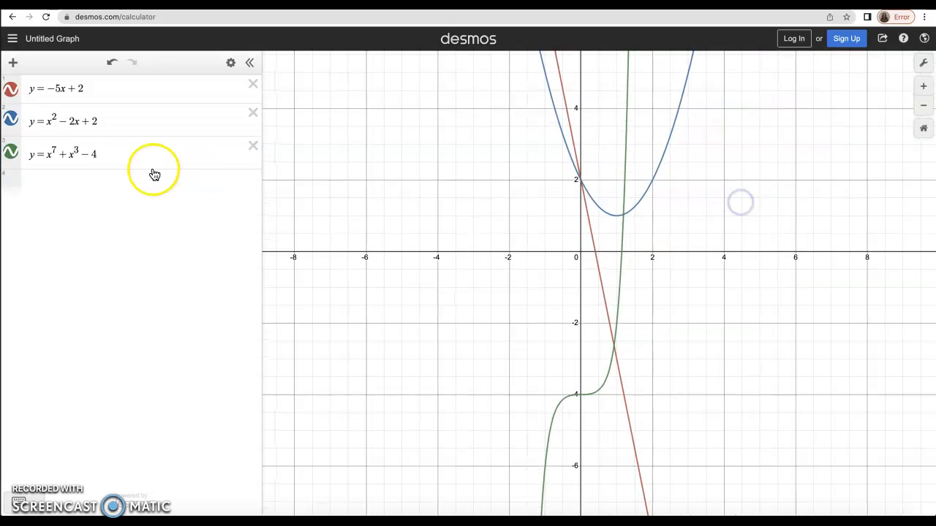
pyautogui.click(114, 155)
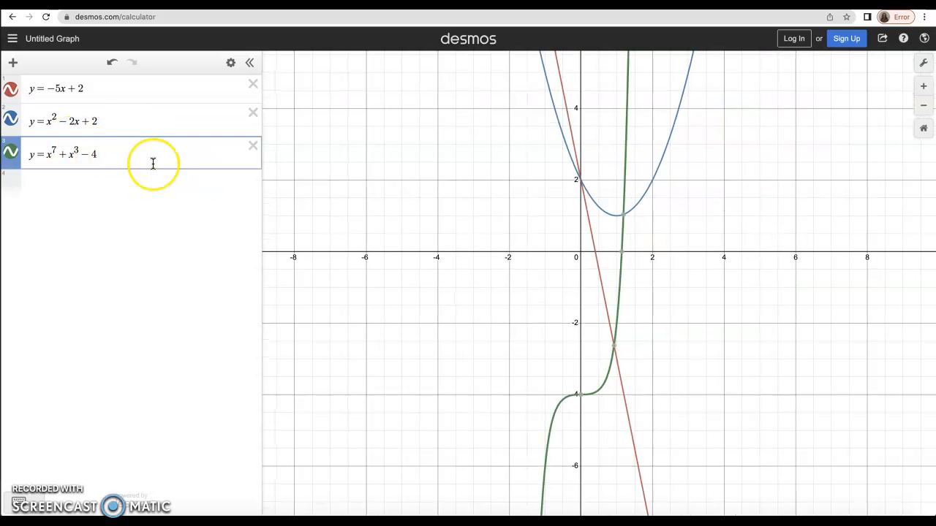
pyautogui.write('+ ')
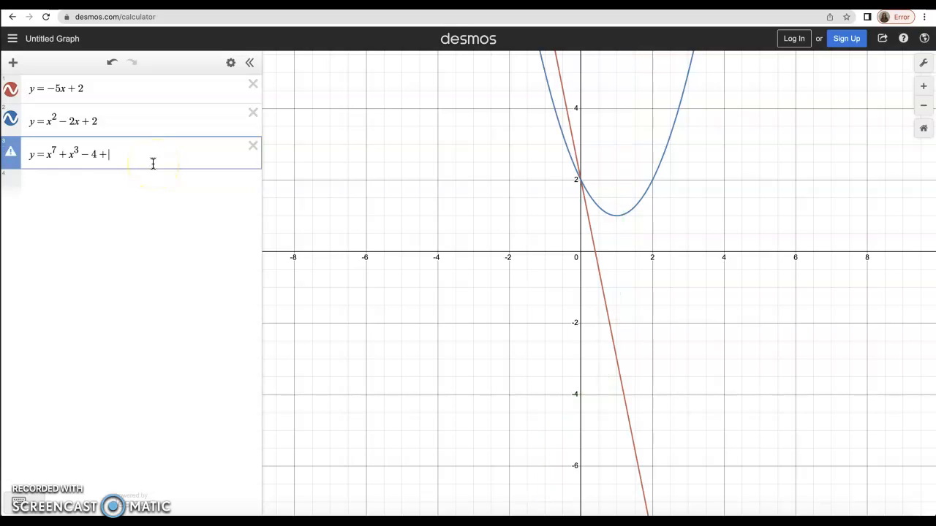
pyautogui.write('x^3')
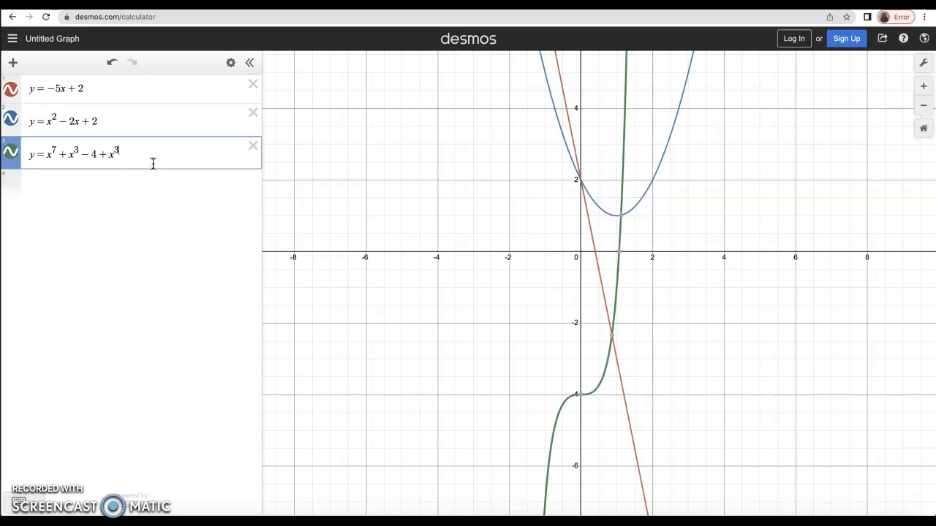
pyautogui.press('BackSpace')
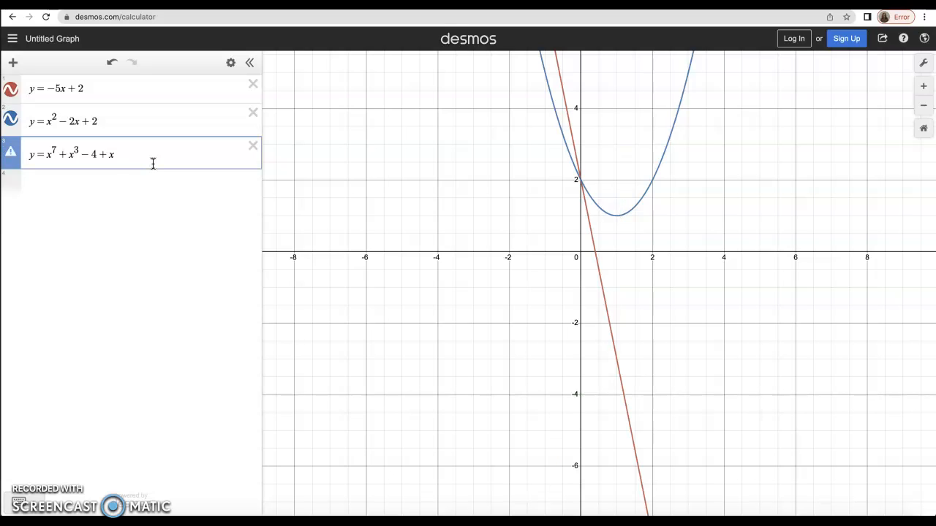
pyautogui.write('2')
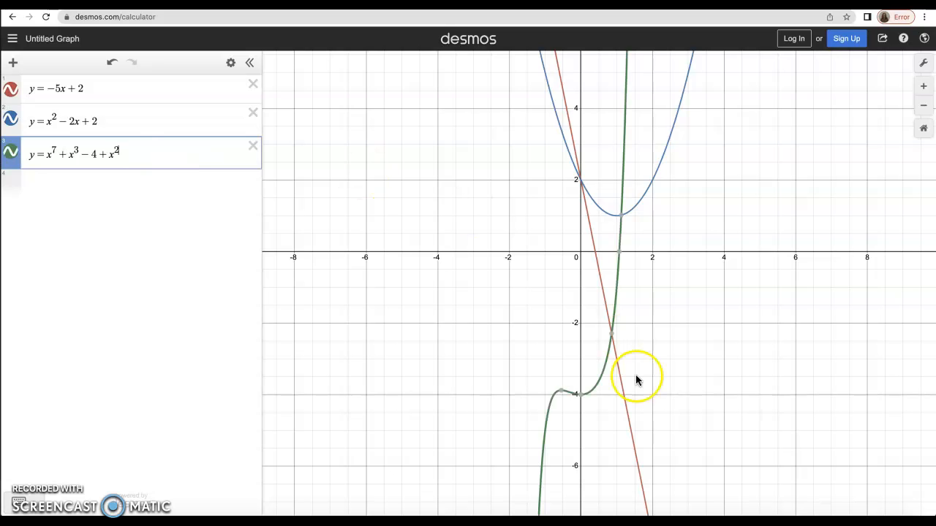
pyautogui.moveTo(604, 411); pyautogui.dragTo(627, 348)
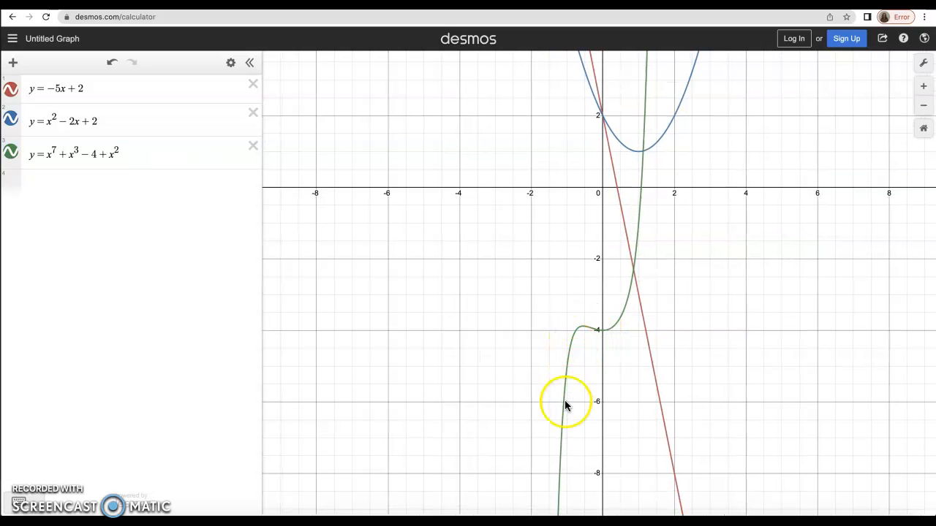
pyautogui.moveTo(697, 245)
pyautogui.mouseDown()
pyautogui.moveTo(672, 390)
pyautogui.moveTo(688, 247)
pyautogui.mouseUp()
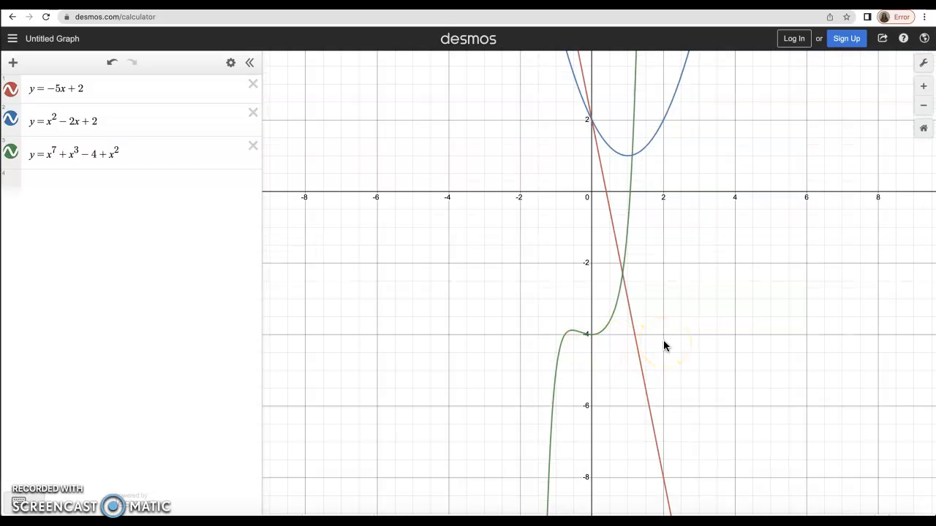
# Step: Zoom into the green curve's dip near (0,−4) and trace it, reading points like (0.429, −3.734)
pyautogui.scroll(10, 664, 341)
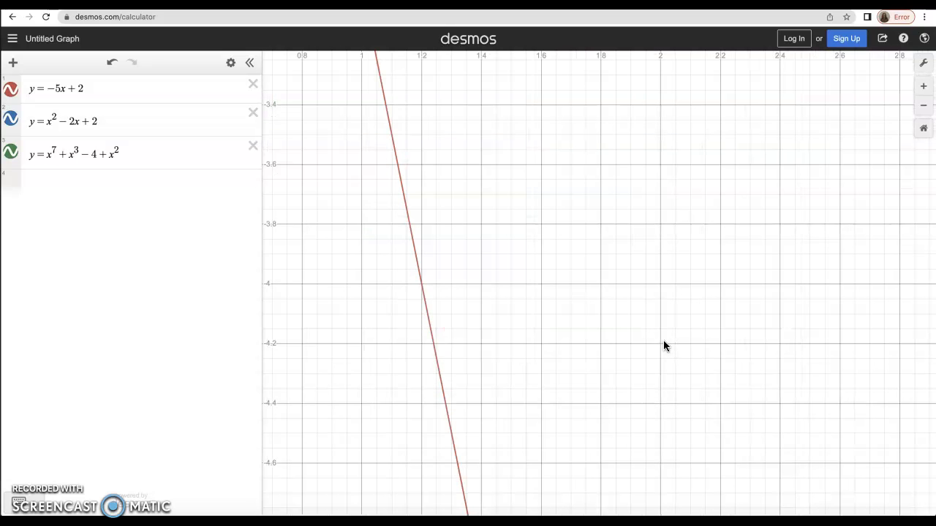
pyautogui.moveTo(470, 322); pyautogui.dragTo(932, 393)
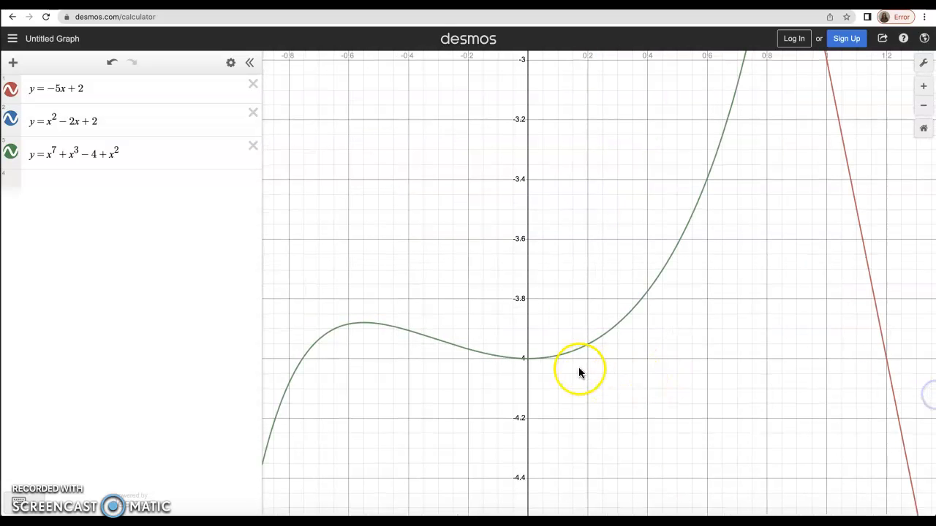
pyautogui.scroll(2, 576, 373)
pyautogui.scroll(2, 574, 372)
pyautogui.click(479, 349)
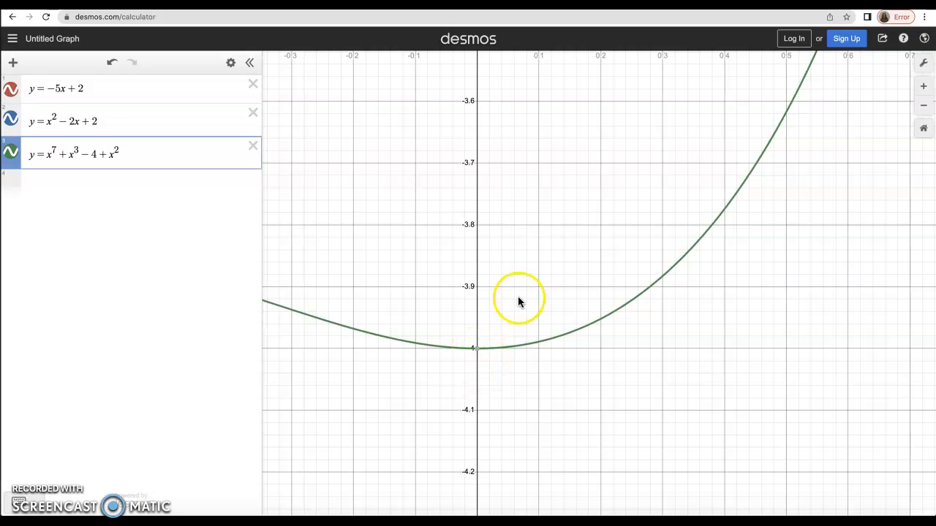
pyautogui.click(652, 288)
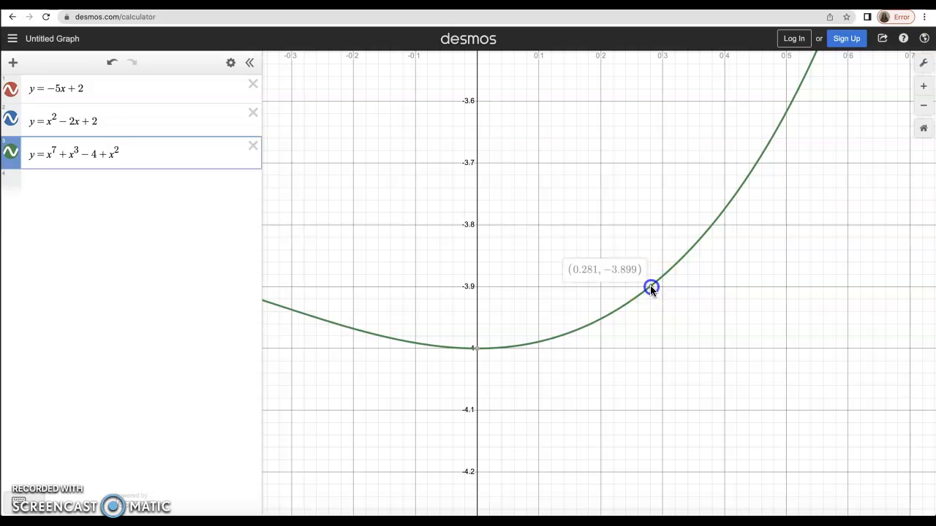
pyautogui.moveTo(651, 289)
pyautogui.mouseDown()
pyautogui.moveTo(598, 329)
pyautogui.moveTo(710, 232)
pyautogui.moveTo(789, 99)
pyautogui.moveTo(764, 161)
pyautogui.moveTo(733, 478)
pyautogui.mouseUp()
# Step: Reveal the red line and green curve intersection at (0.858, −2.29)
pyautogui.scroll(3, 802, 144)
pyautogui.scroll(-4, 802, 144)
pyautogui.scroll(-3, 803, 144)
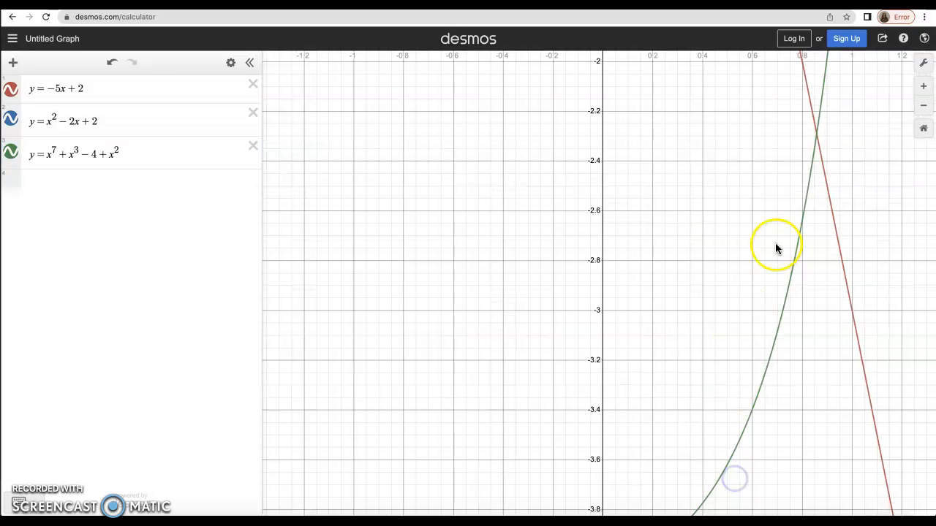
pyautogui.click(817, 137)
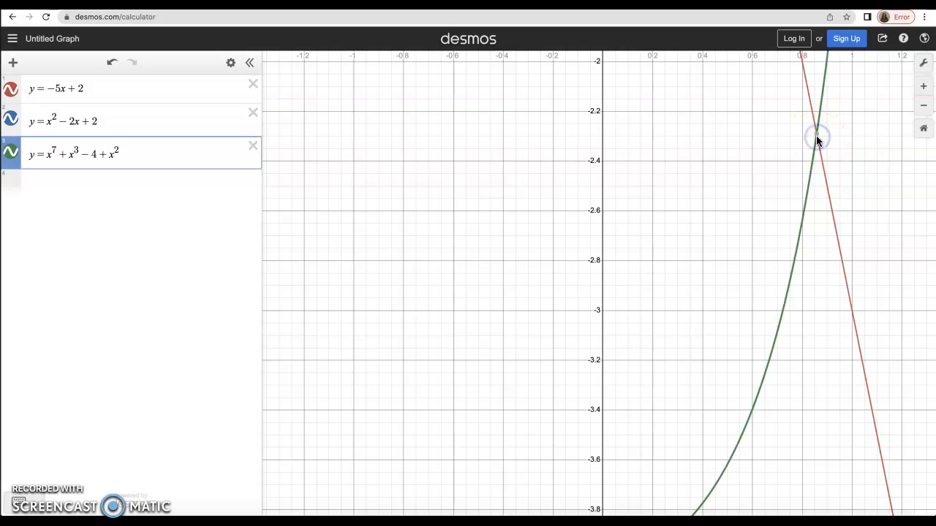
pyautogui.click(819, 137)
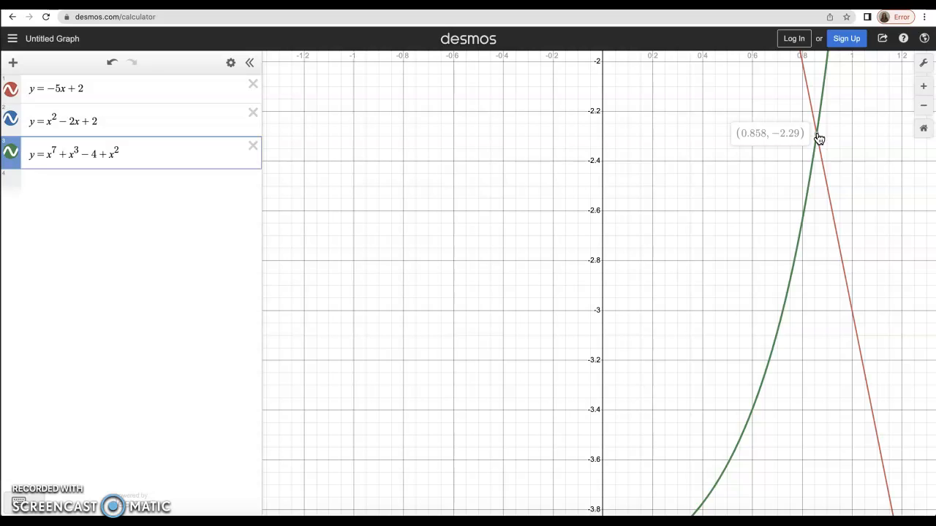
# Step: Zoom out and recentre the view so all three graphs and their crossings are visible
pyautogui.click(856, 146)
pyautogui.scroll(-5, 858, 144)
pyautogui.click(773, 225)
pyautogui.moveTo(773, 226); pyautogui.dragTo(663, 377)
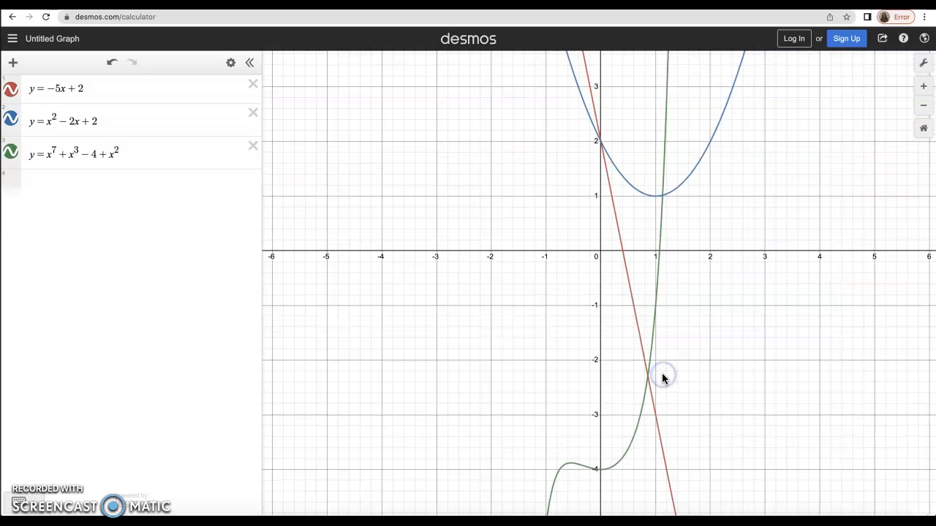
pyautogui.scroll(-2, 654, 384)
pyautogui.moveTo(754, 309); pyautogui.dragTo(719, 299)
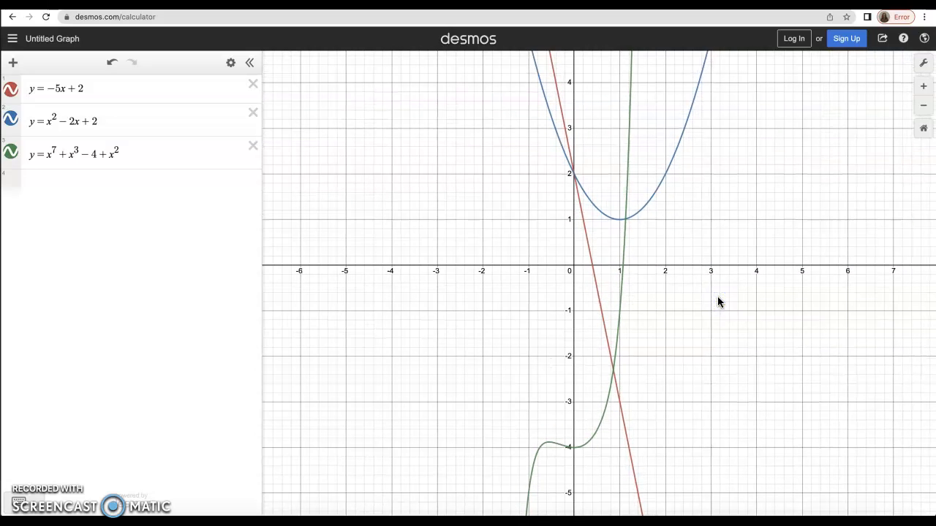